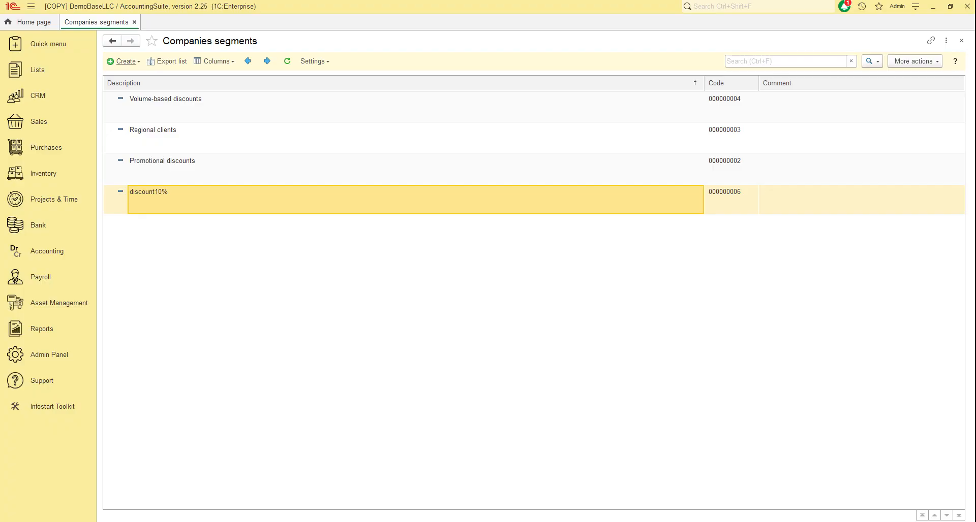
Create a companies segment named "Global clients", add Abbas Readymade Garments to it, and save it
click(124, 61)
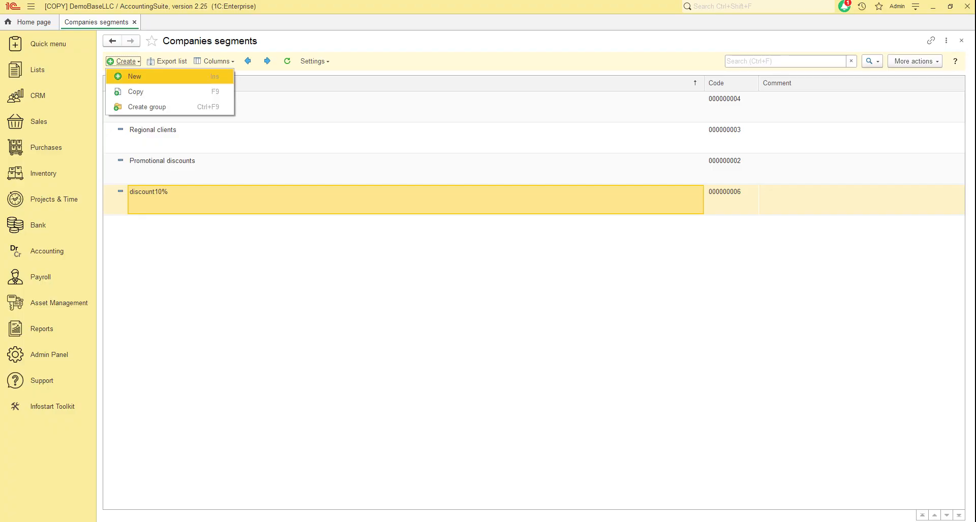
click(134, 76)
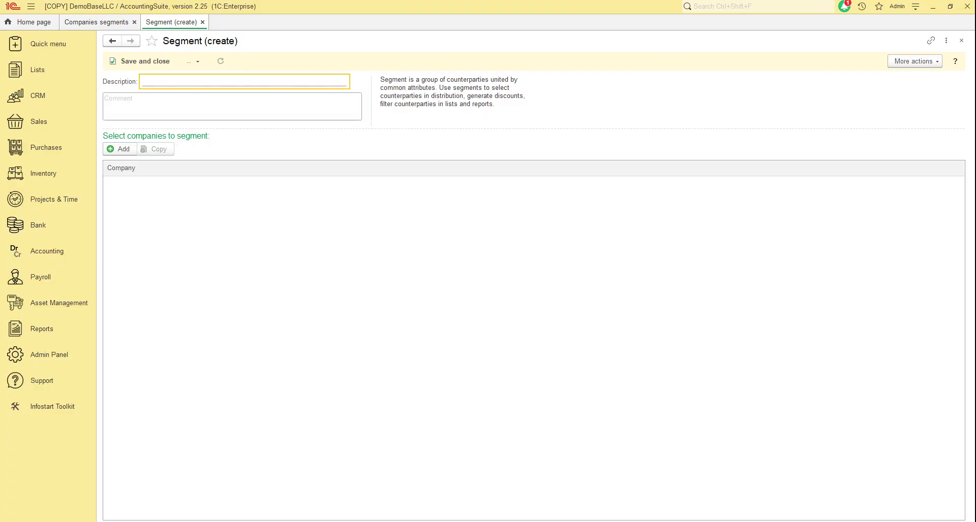
text(Global clients)
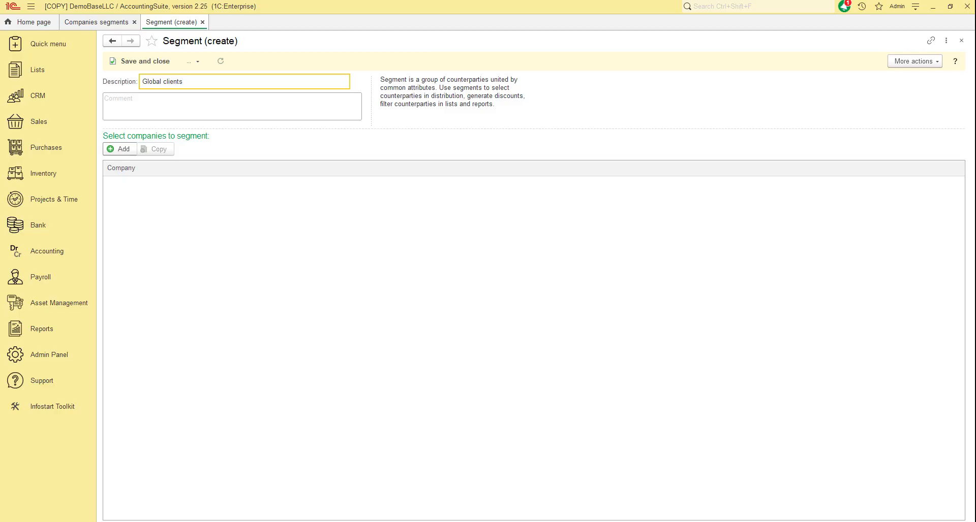
click(118, 149)
click(142, 214)
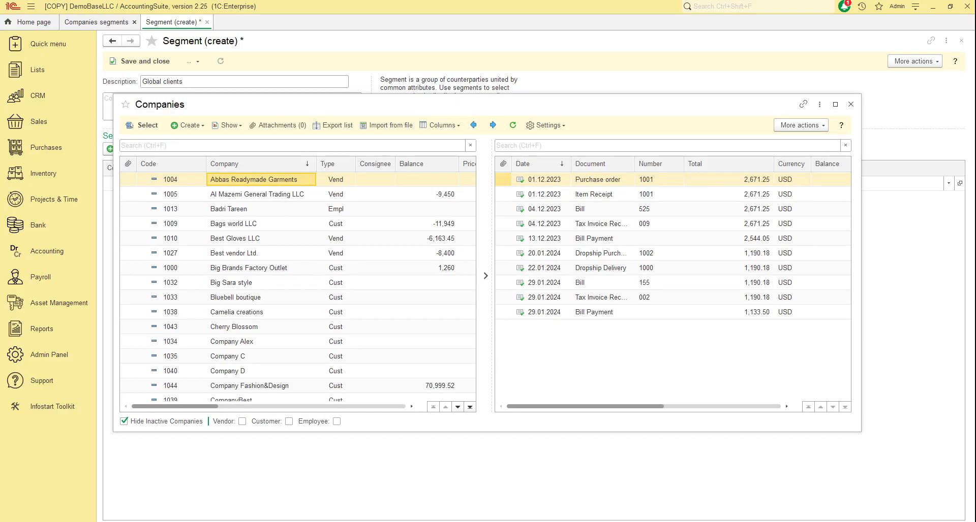
key(Return)
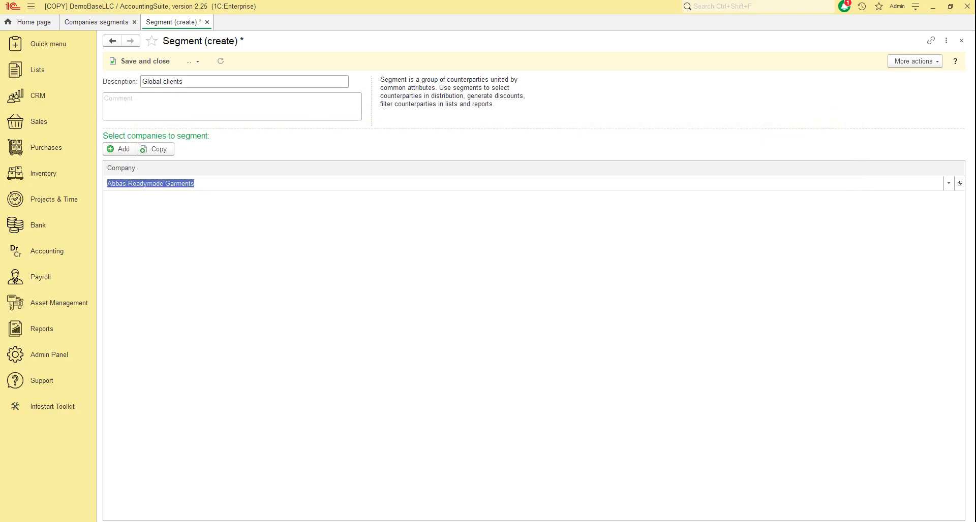
click(139, 61)
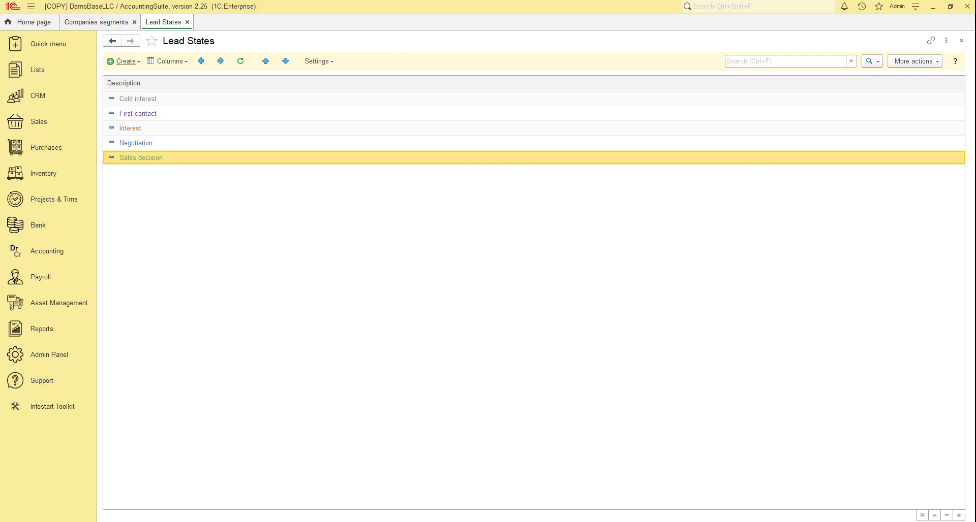
Create a lead state named "Interest", give it the grey Border color, and save it
click(126, 61)
click(133, 76)
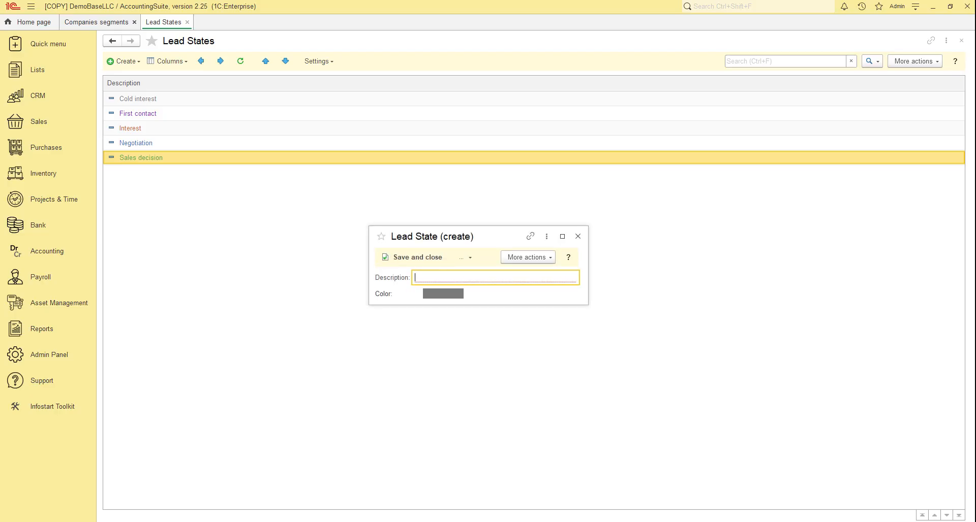
text(Interest)
click(442, 294)
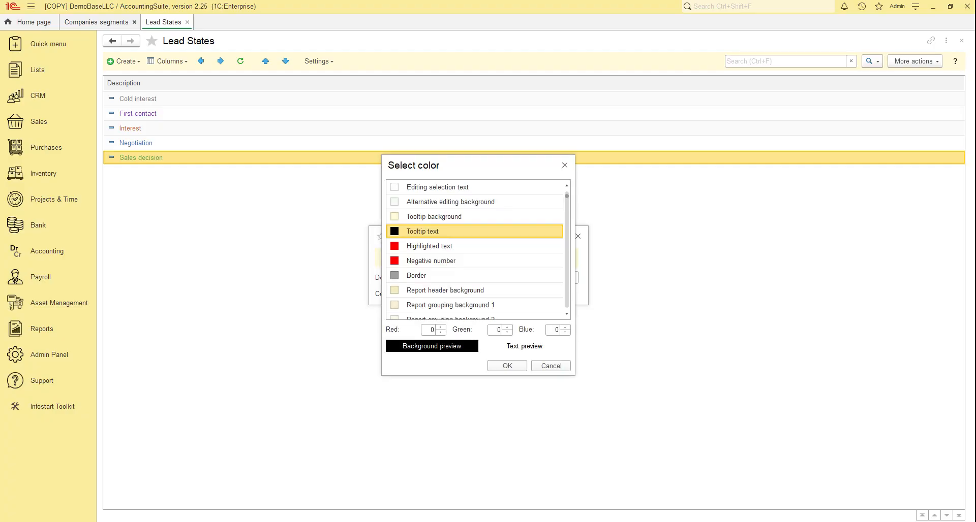
click(416, 276)
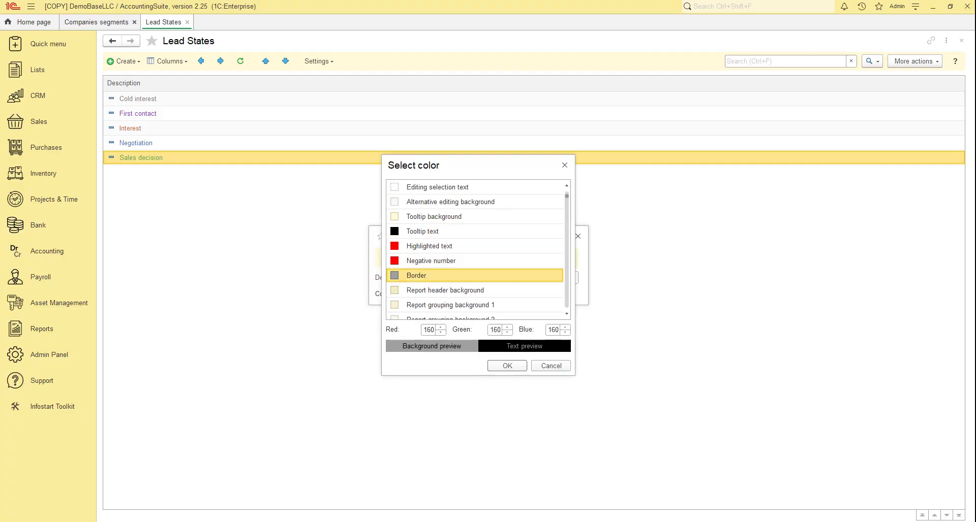
click(508, 366)
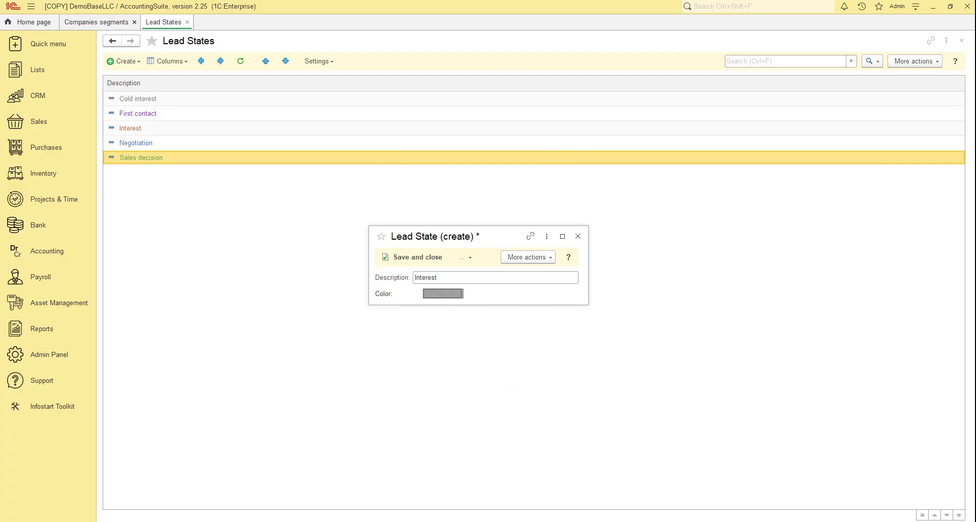
click(412, 257)
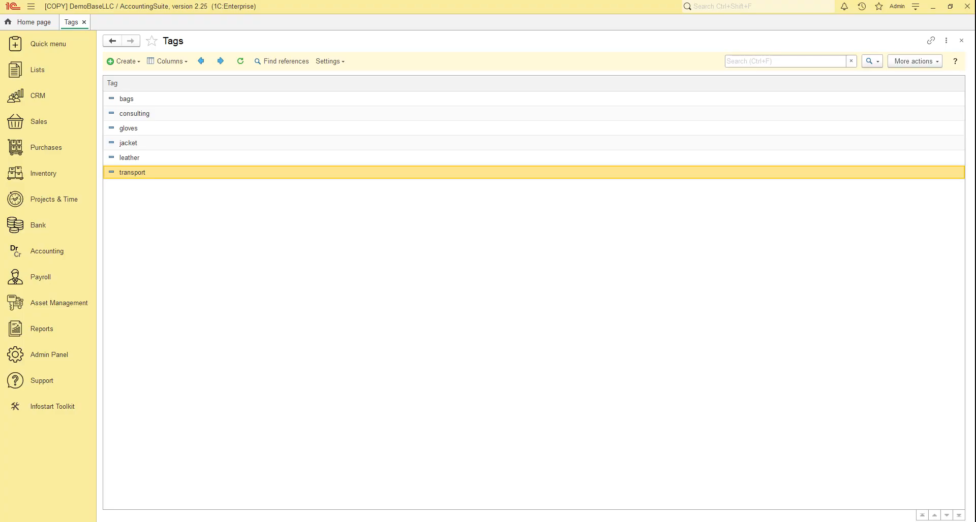
Create a tag named "service" and save it
click(123, 61)
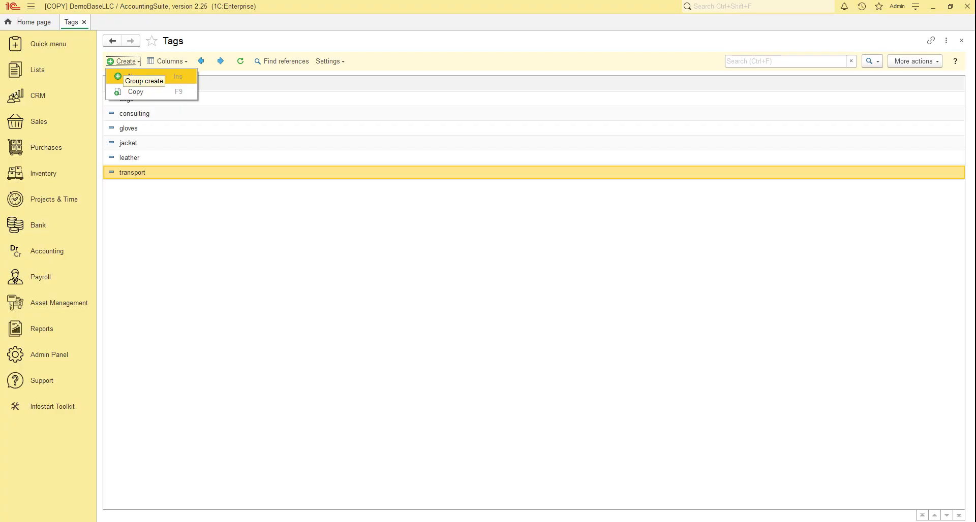
click(134, 76)
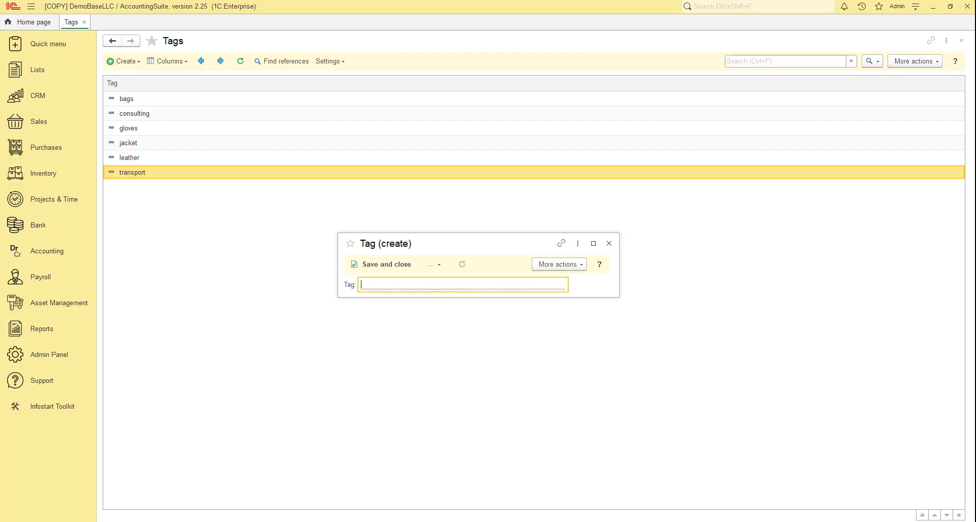
text(service)
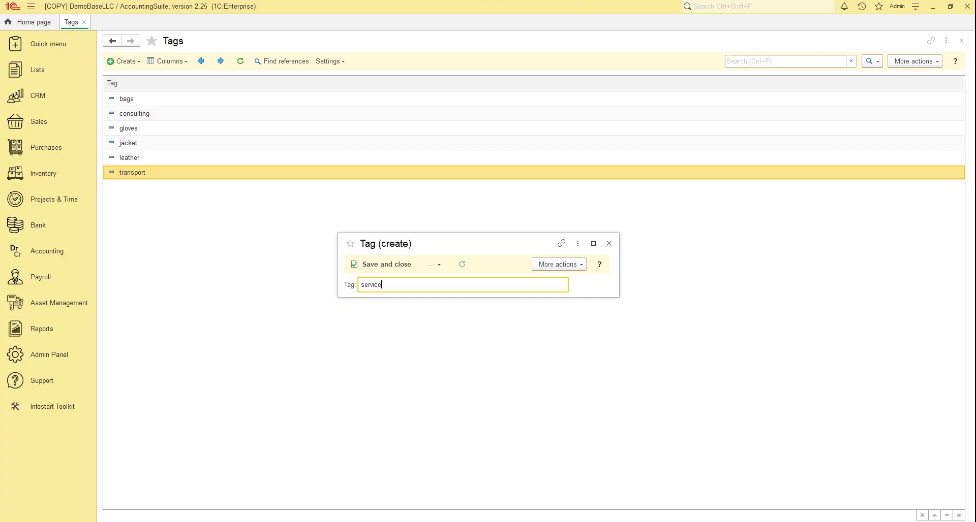
click(386, 265)
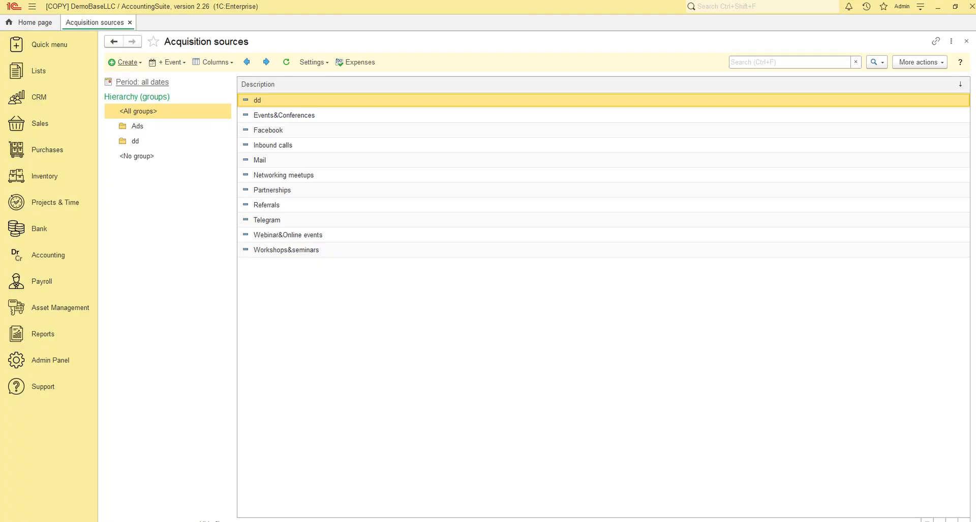
Start a new acquisition source with the description "Instagram"
click(124, 62)
click(135, 77)
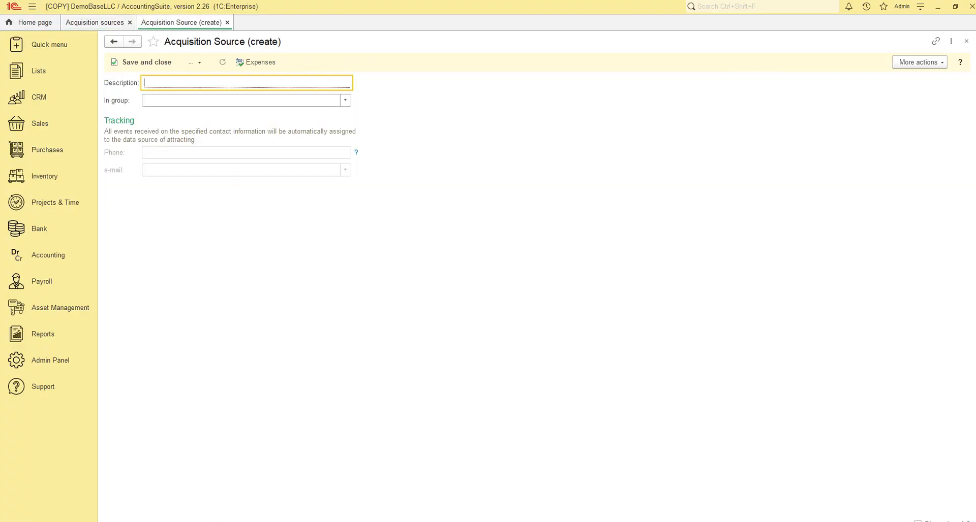
text(Instagram)
Create a "Social media marketing" group from the source's group field, then save the group and the Instagram source
click(345, 100)
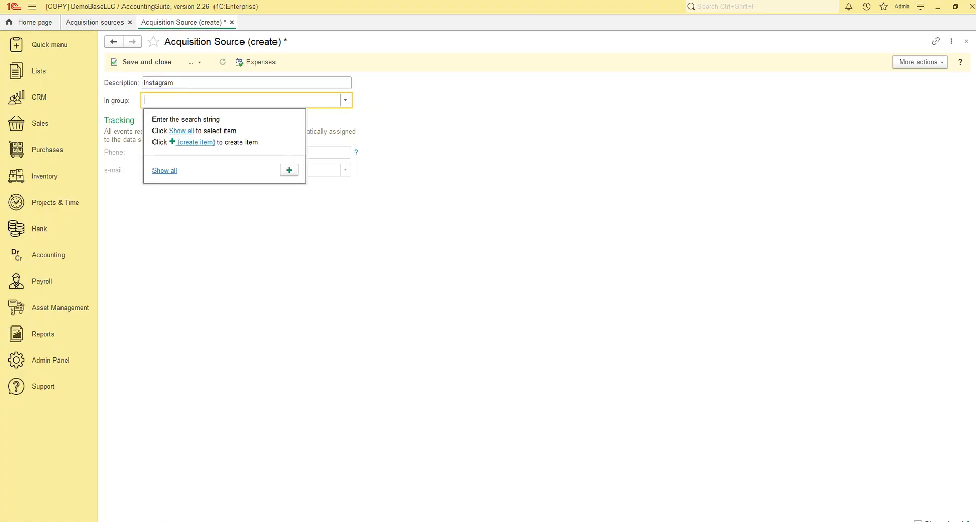
key(Insert)
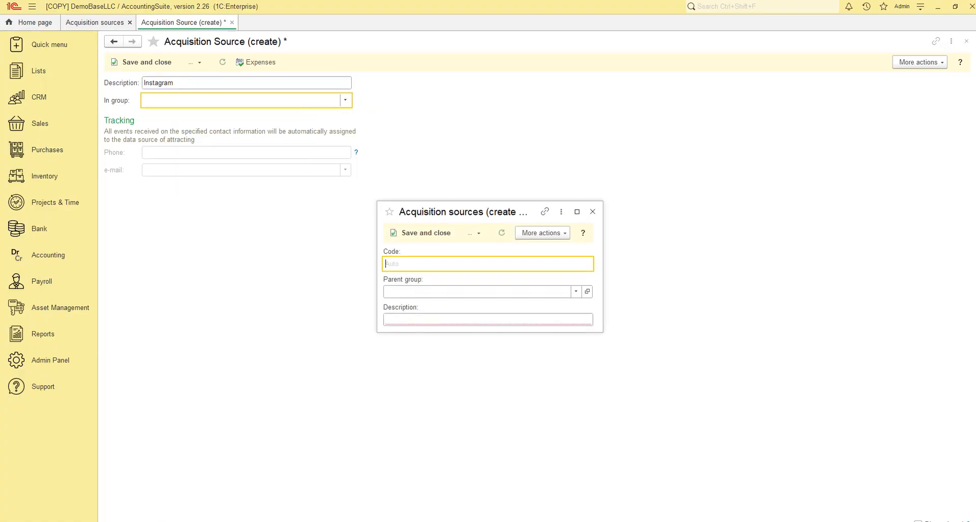
click(385, 319)
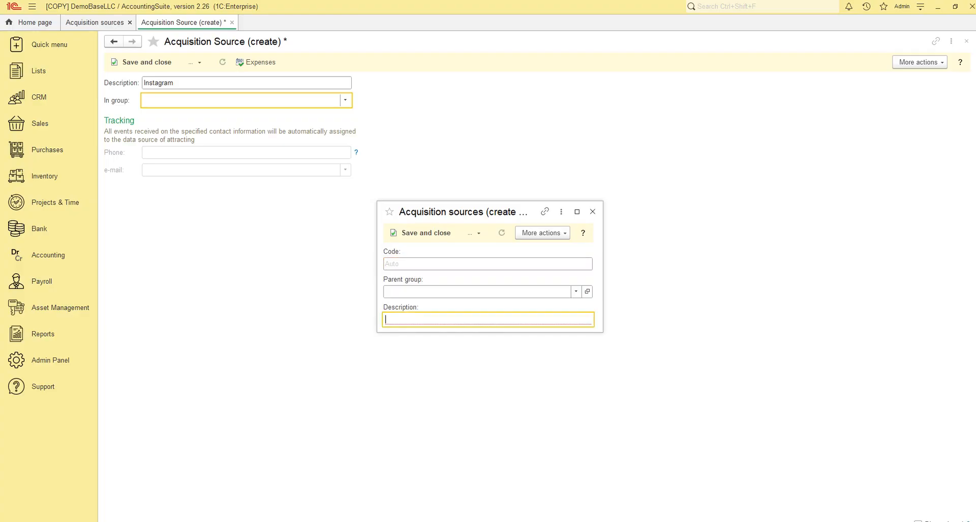
text(Social media marketing)
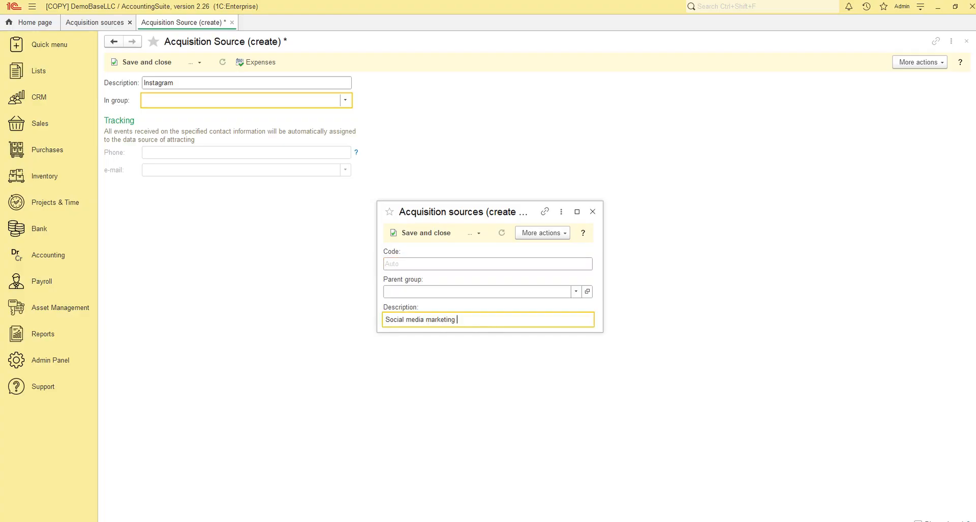
click(421, 233)
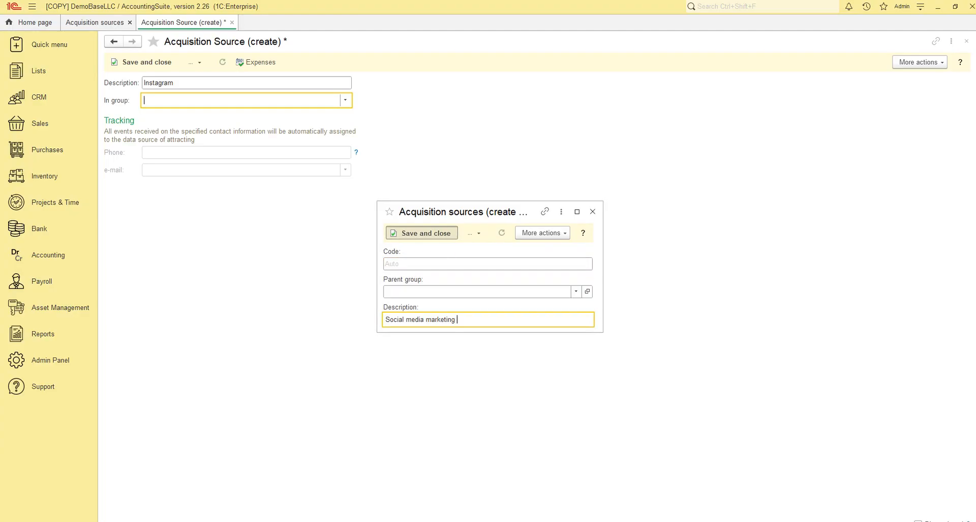
click(146, 62)
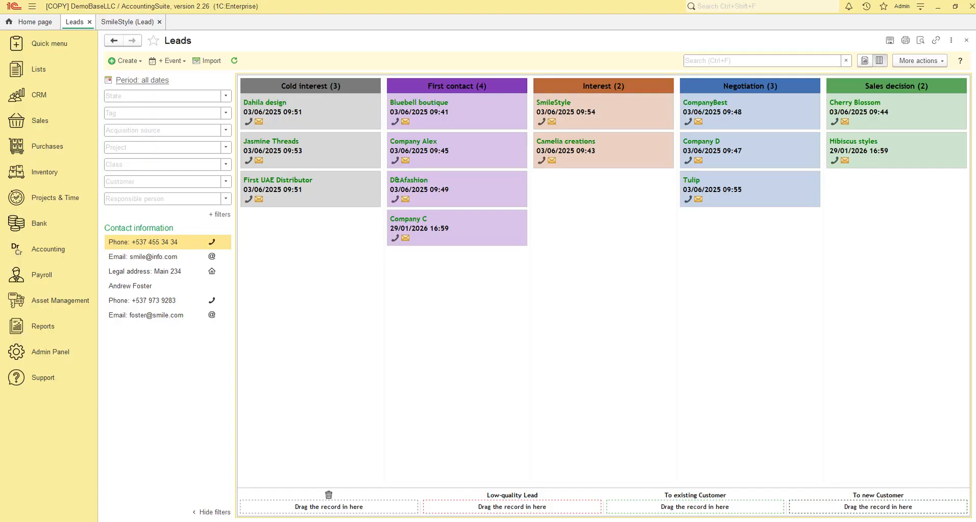
Bring up the SmileStyle lead record to examine its state, contacts, classification and customer details
click(126, 60)
click(134, 76)
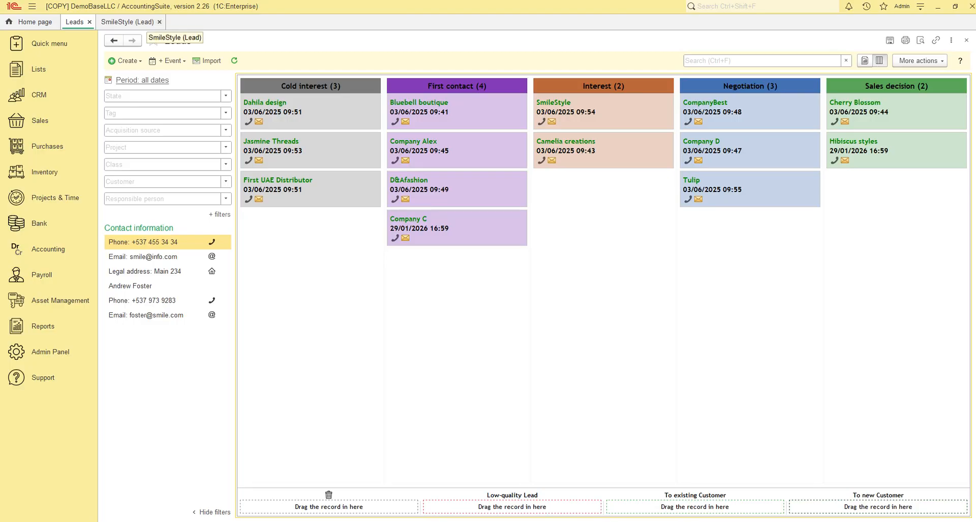
click(127, 22)
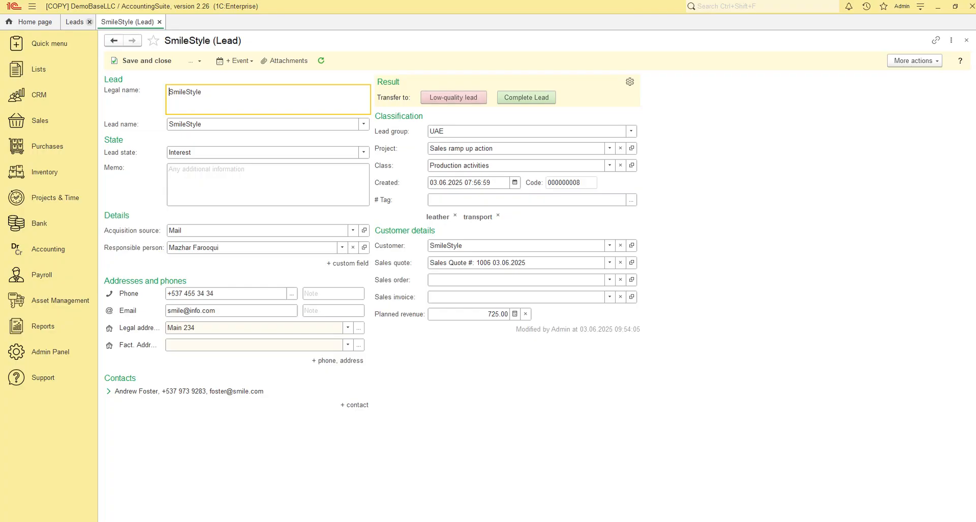
Return to the leads overview, view the leads as a list, and switch back to the board by state
key(ctrl+shift+Tab)
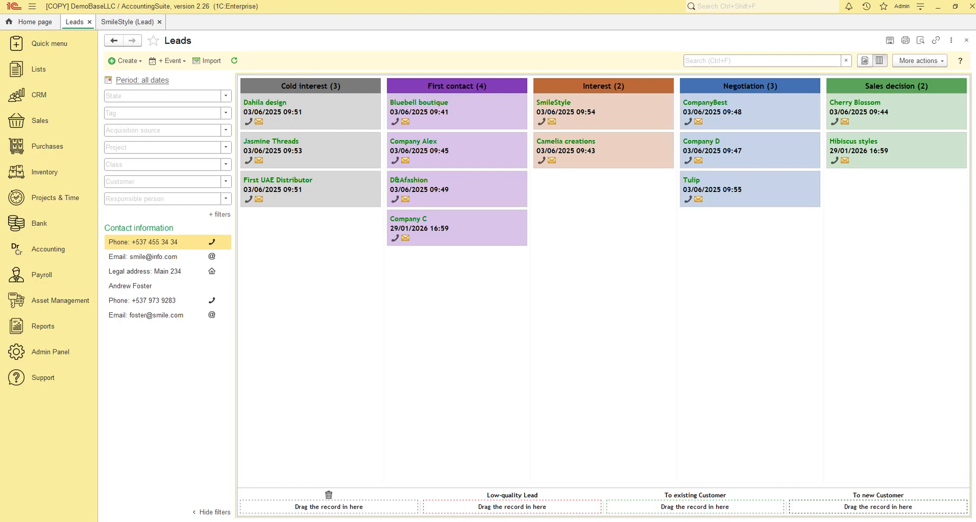
click(864, 61)
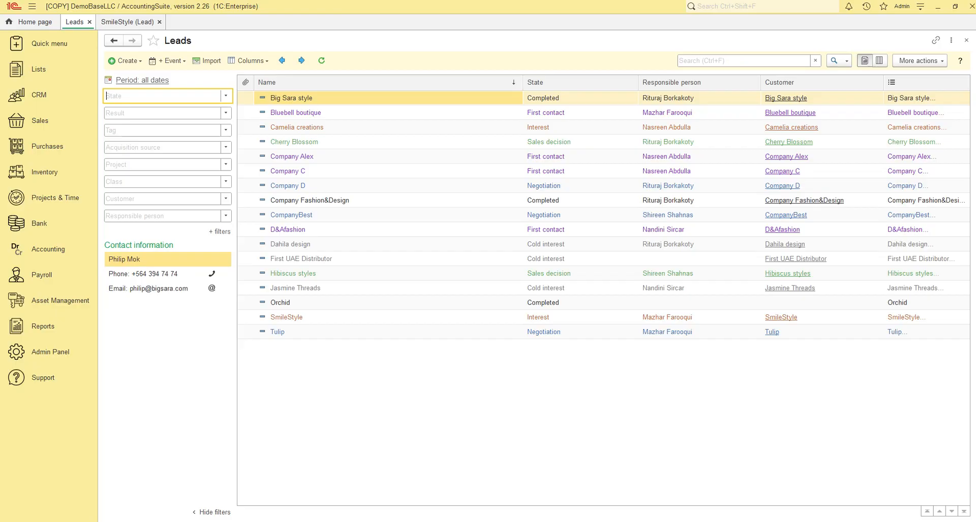
click(880, 61)
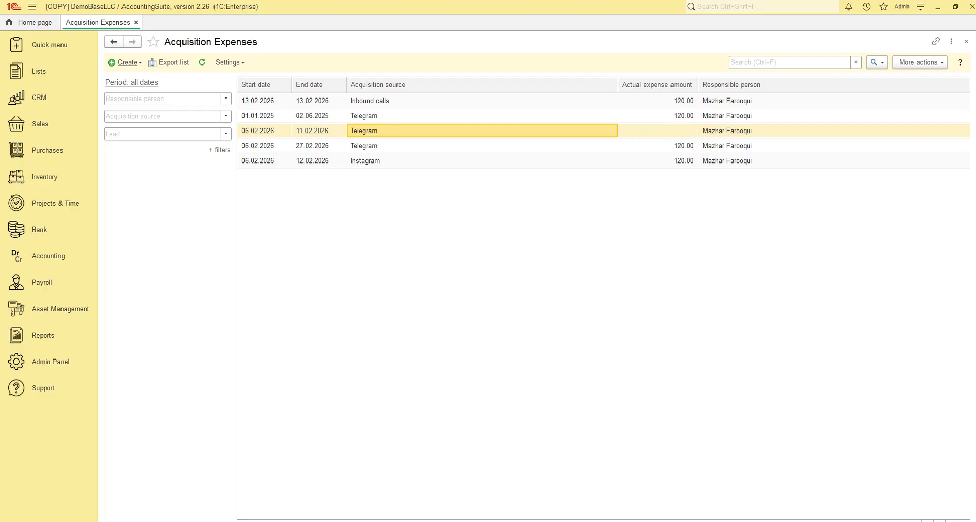
Create an acquisition expense record for the Telegram source with the period 06.02.2026 to 26.02.2026
click(127, 62)
click(129, 77)
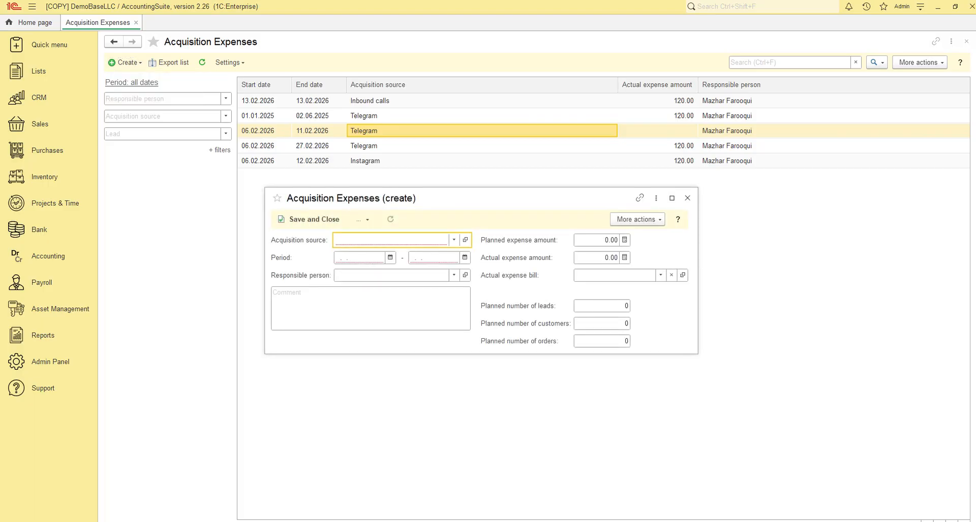
text(t)
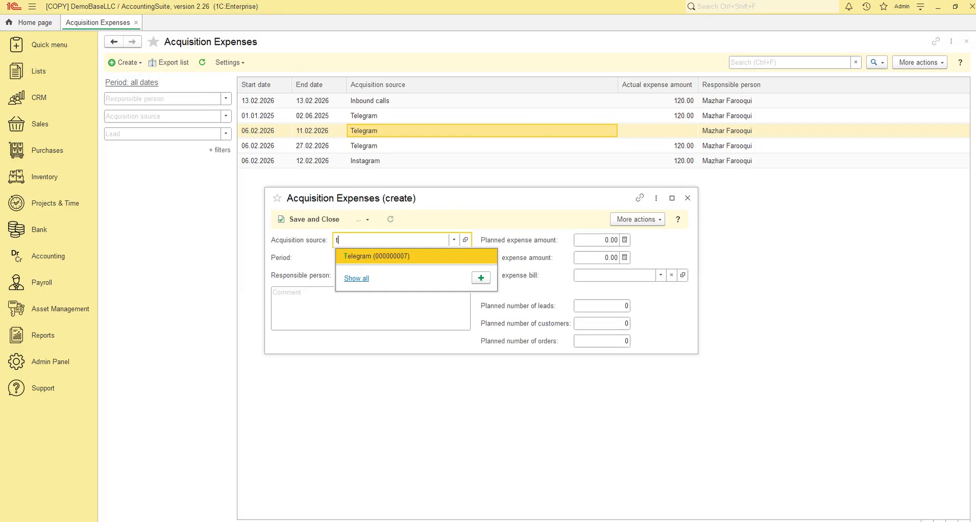
click(390, 256)
click(390, 257)
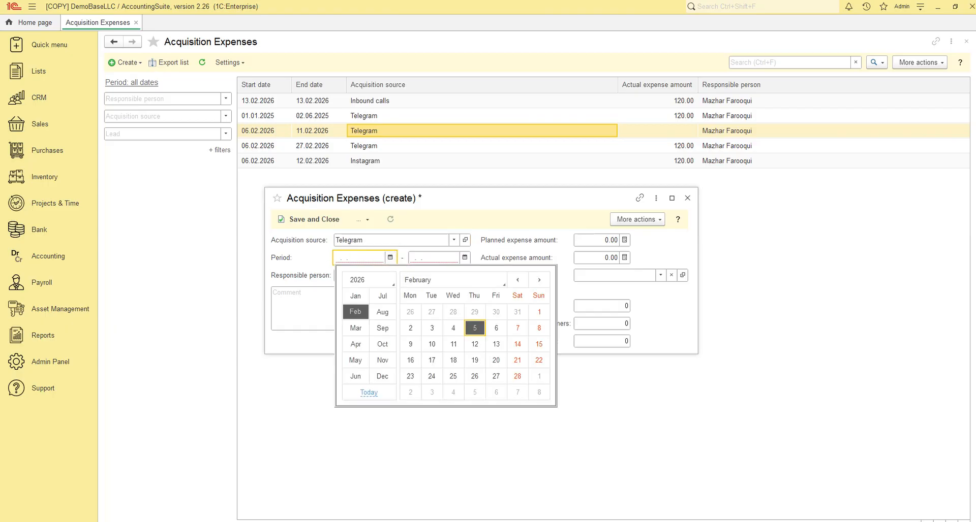
click(496, 328)
click(464, 258)
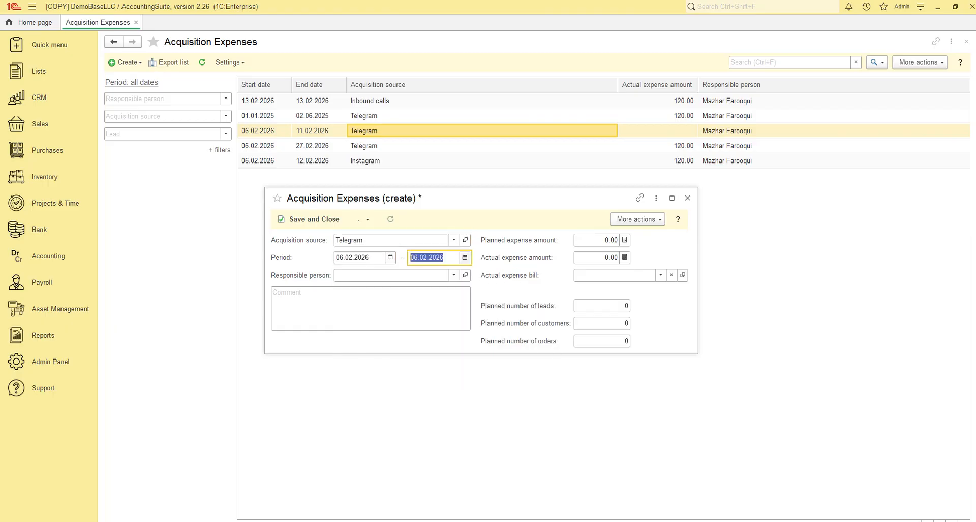
click(549, 376)
Assign the responsible person to the Telegram expense record and set its planned expense amount to 120.00
key(Tab)
text(m)
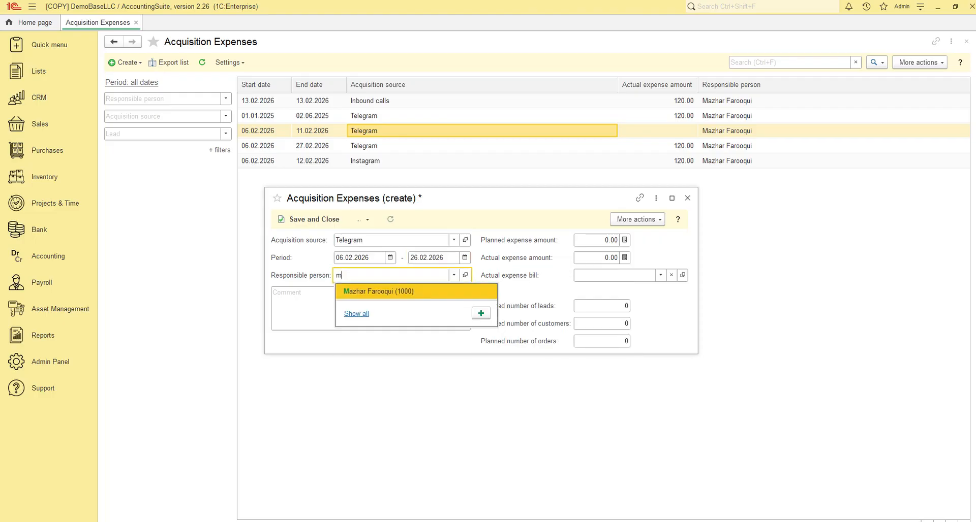
key(Return)
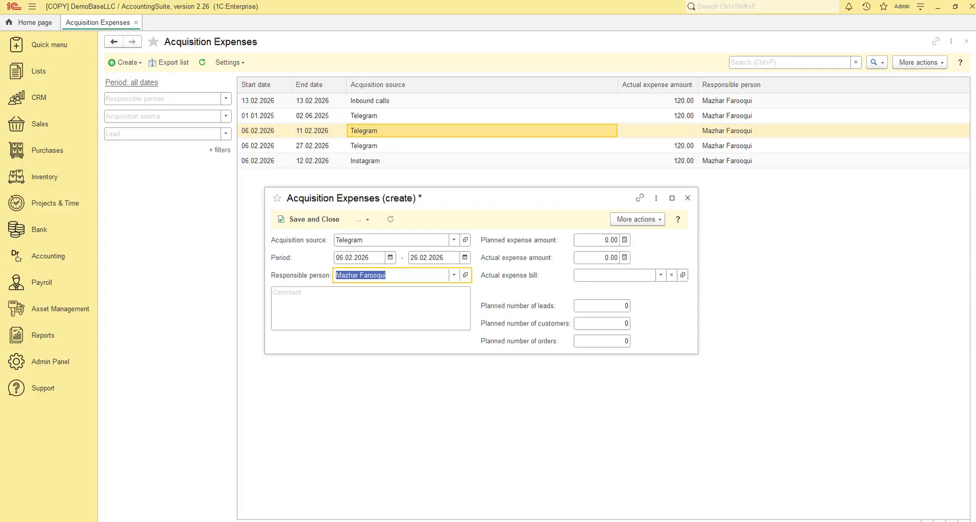
key(Tab)
text(120)
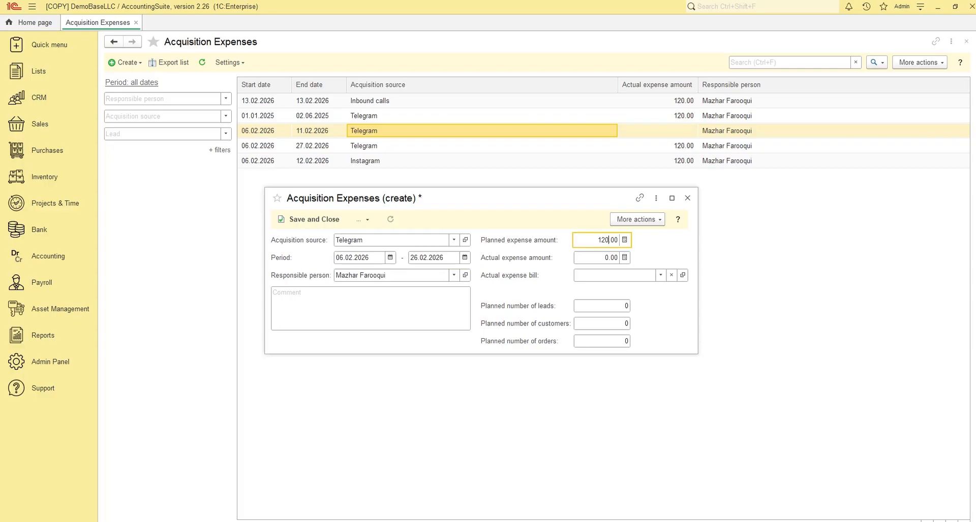
key(Tab)
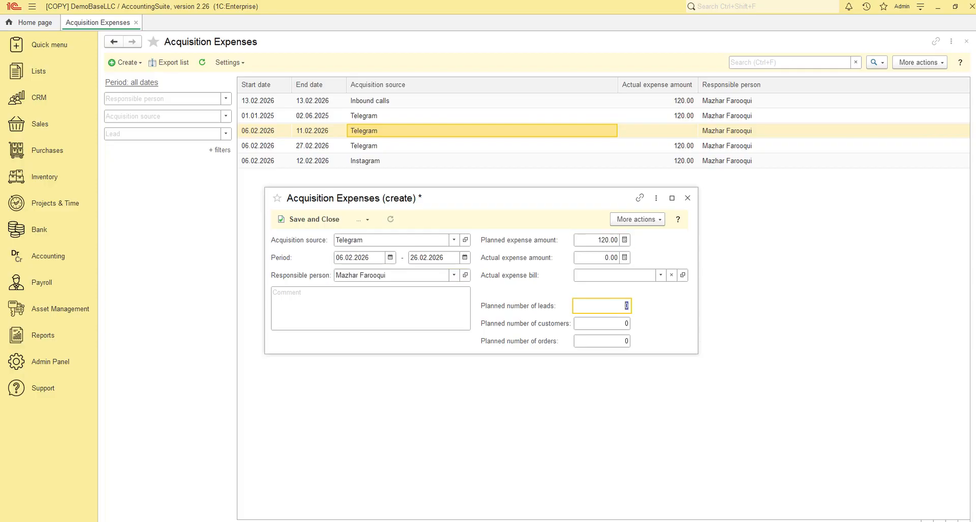
Plan 4 leads, 2 customers and 3 orders for the new Telegram expense record and save it
text(4)
key(Tab)
text(2)
key(Tab)
text(3)
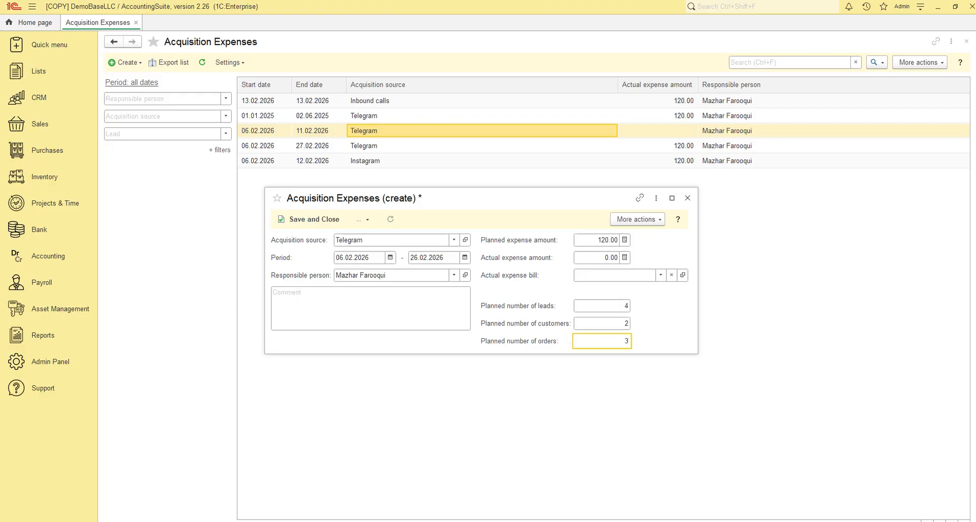
click(310, 219)
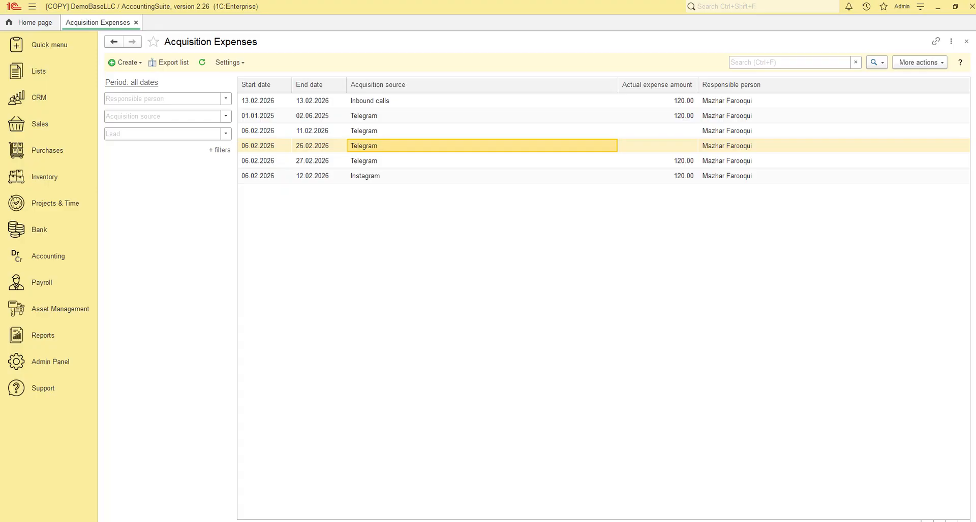
Export the acquisition expenses list with all five output columns included
click(170, 62)
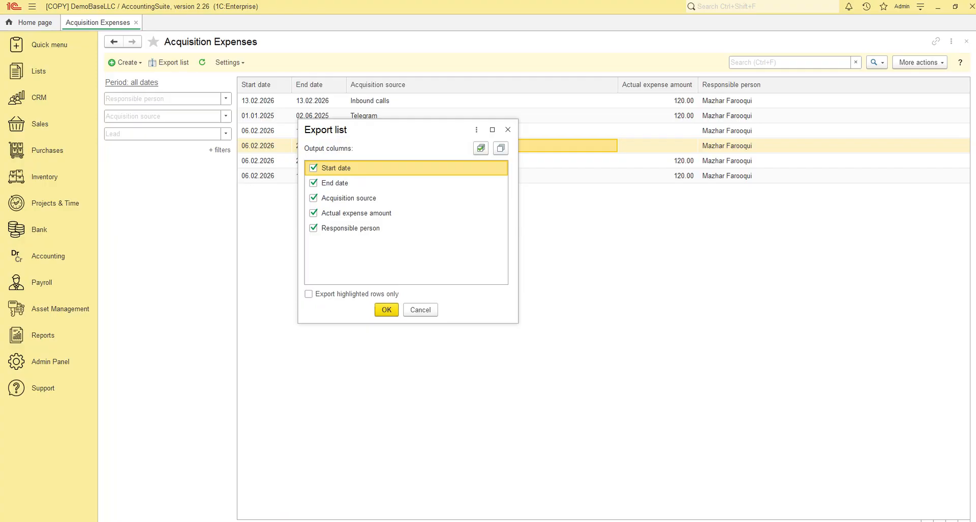
click(387, 310)
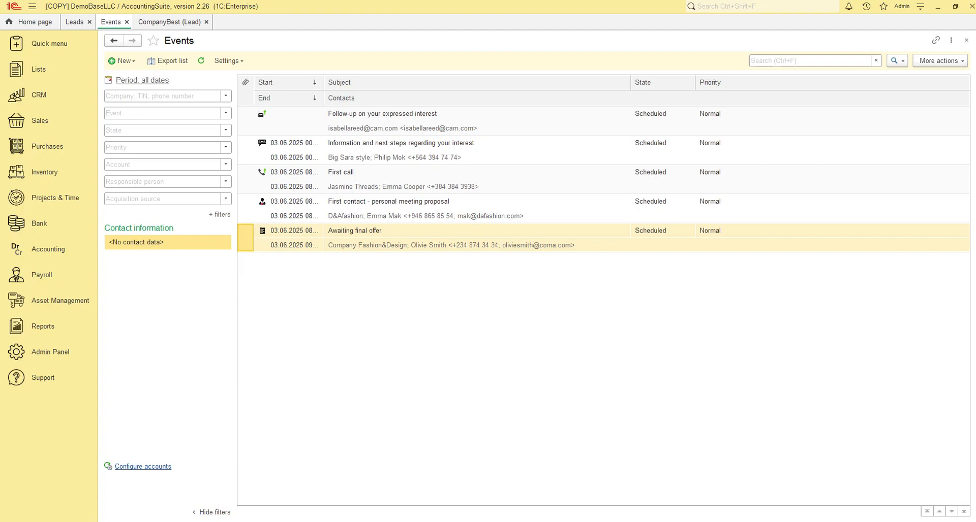
Examine the event types offered for a new event in the Events list and on the CompanyBest lead
click(122, 61)
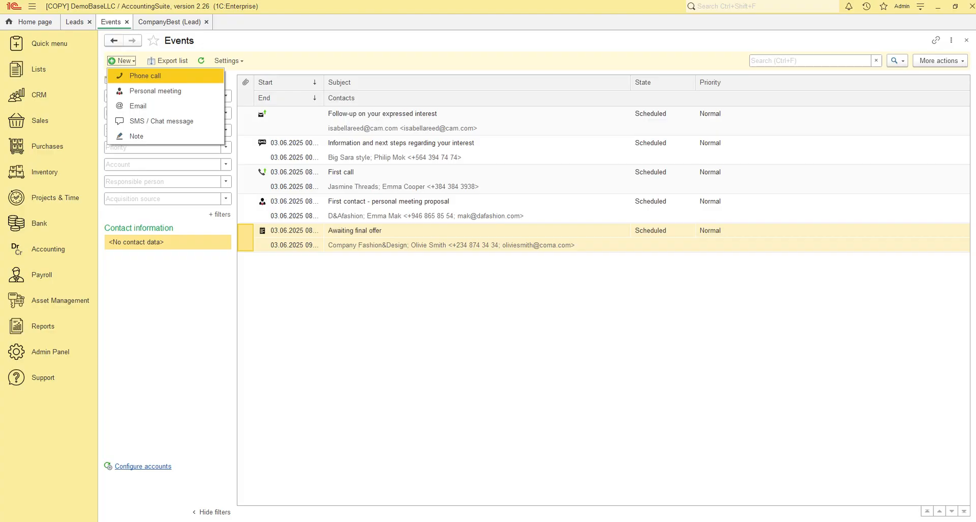
click(170, 22)
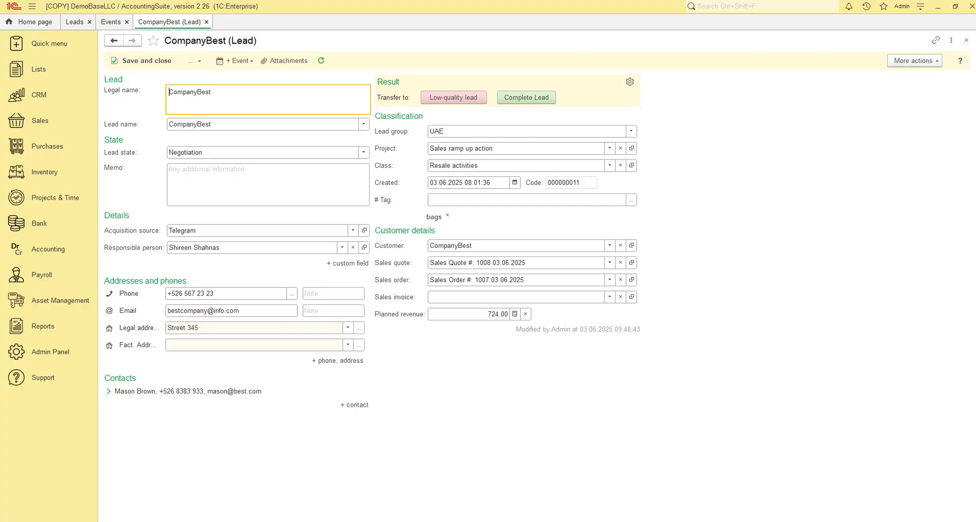
click(238, 60)
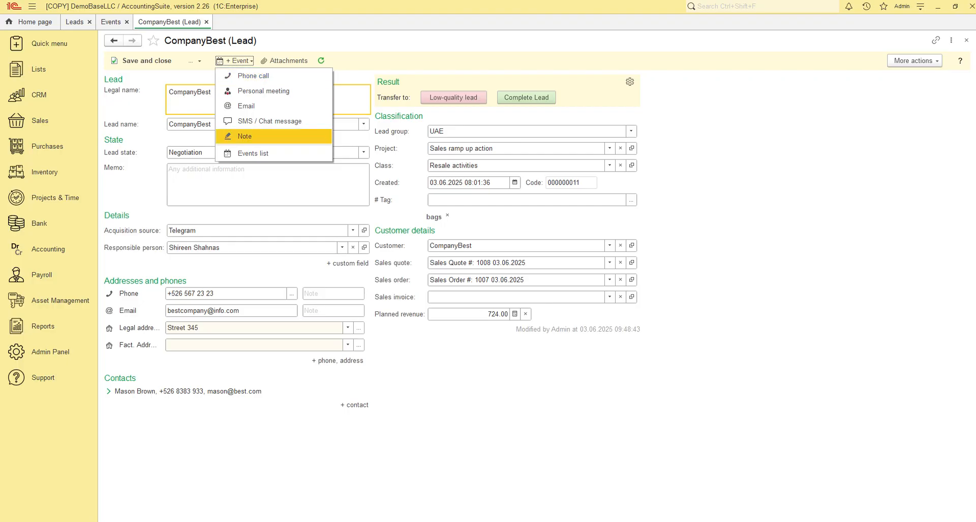